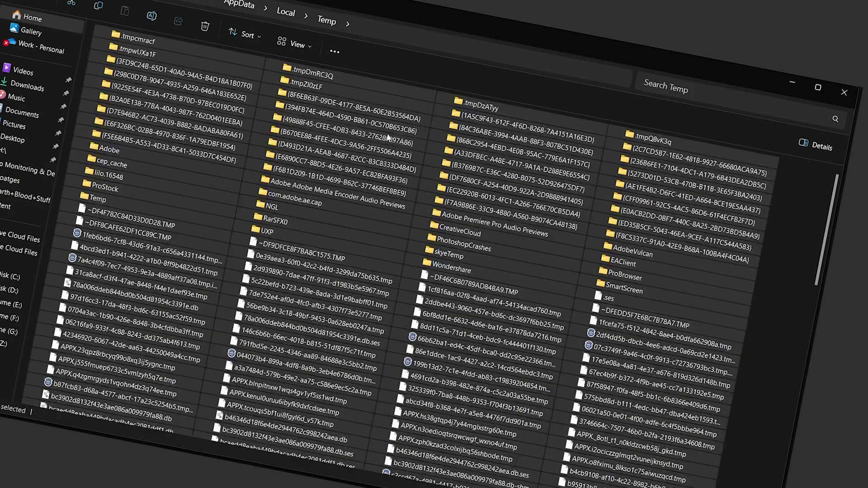
Step: Delete the selected AppData Local Temp items using the right-click menu's Delete icon
{"action": "right_click", "coordinate": [388, 137]}
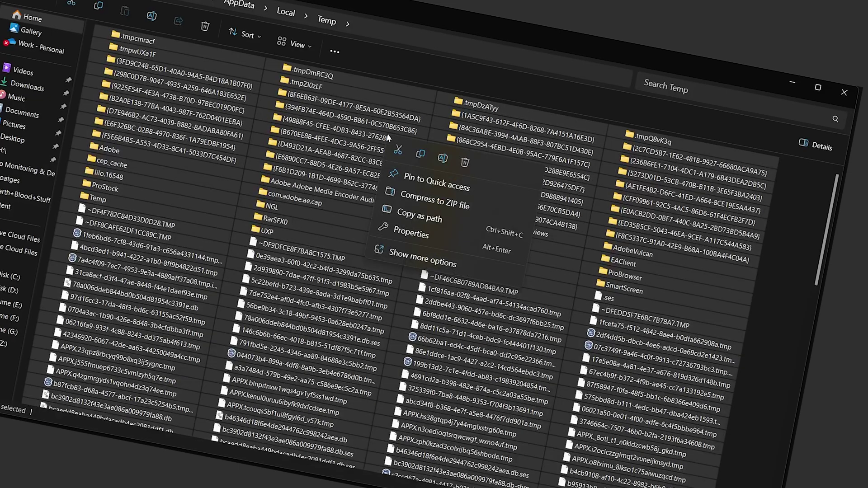
{"action": "left_click", "coordinate": [465, 163]}
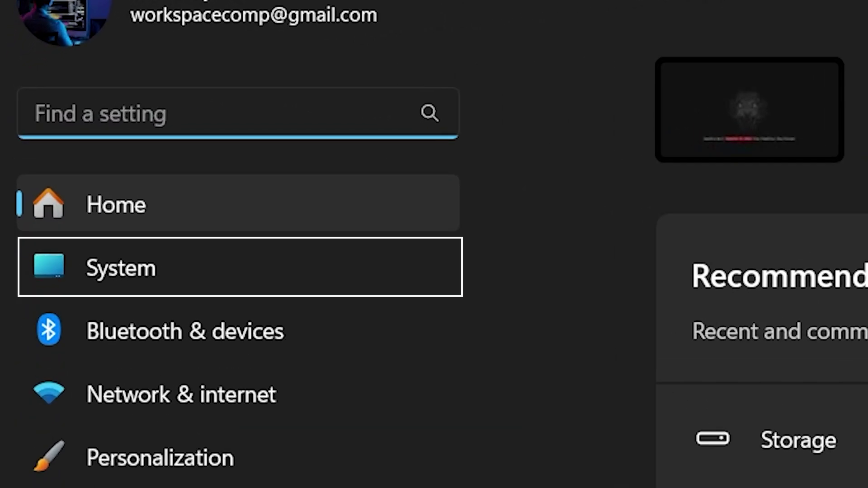
Step: Go to System > Storage, where temporary files total 5.60 GB on Local Disk (C:)
{"action": "left_click", "coordinate": [252, 283]}
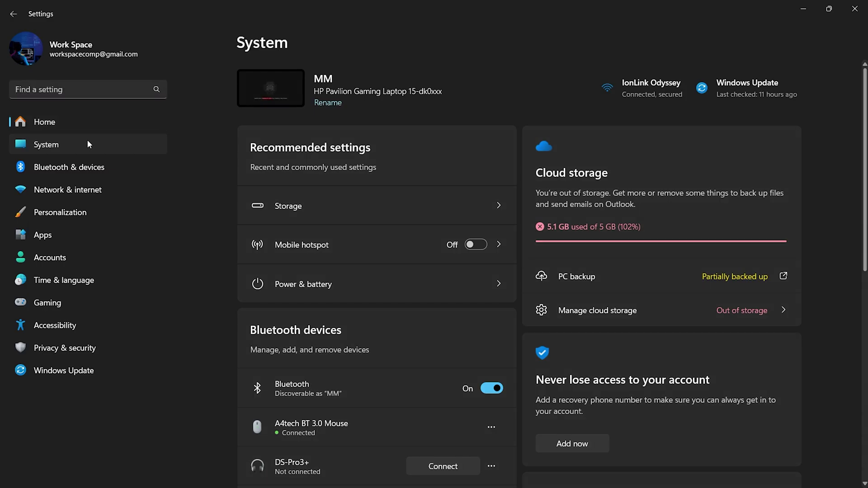
{"action": "left_click", "coordinate": [87, 141]}
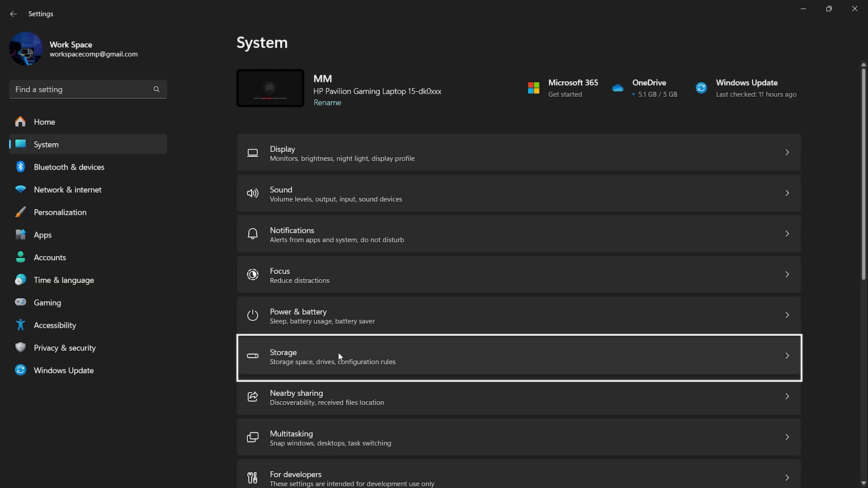
{"action": "left_click", "coordinate": [415, 360]}
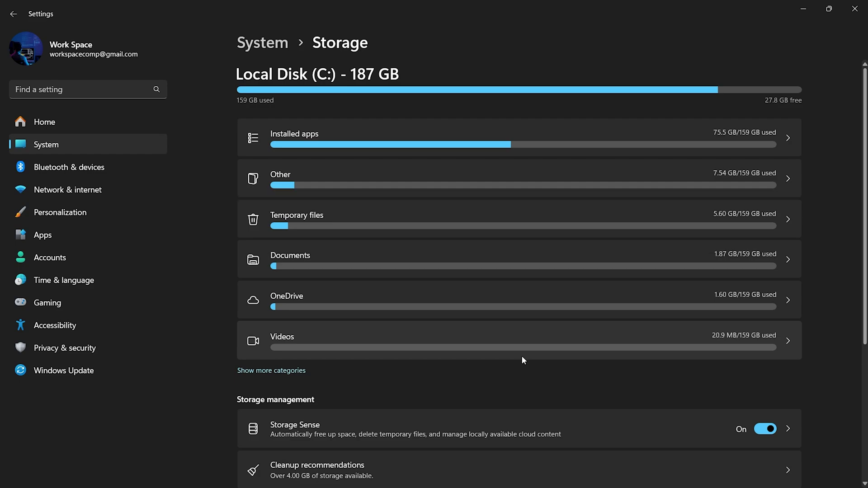
Step: Open Temporary files and scroll through the list of removable file categories
{"action": "left_click", "coordinate": [788, 217]}
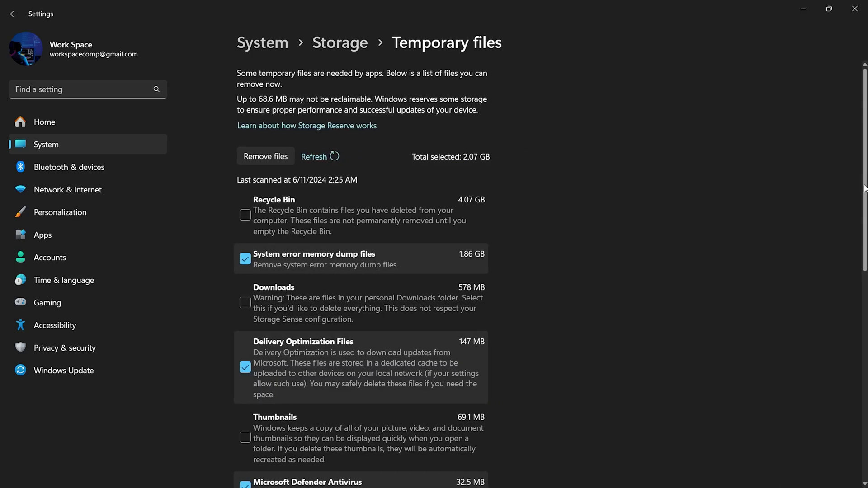
{"action": "scroll", "coordinate": [865, 189], "scroll_direction": "down", "scroll_amount": 1}
{"action": "left_click_drag", "start_coordinate": [865, 189], "coordinate": [865, 382]}
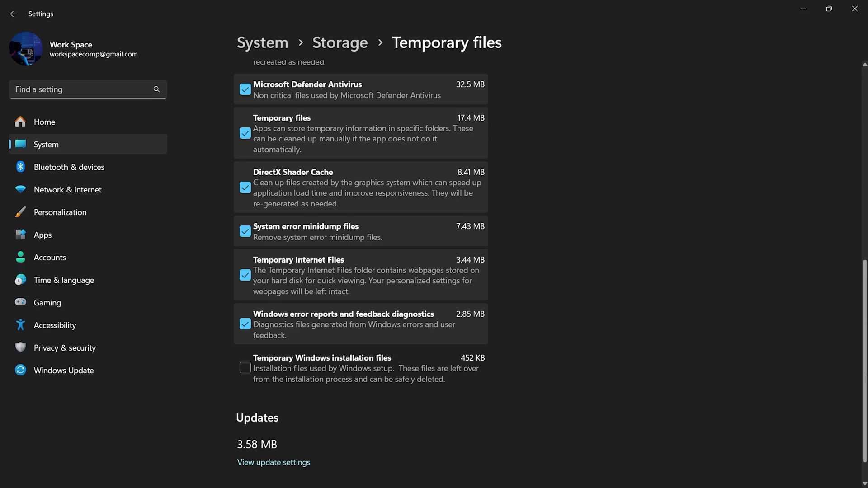
{"action": "left_click_drag", "start_coordinate": [864, 383], "coordinate": [856, 175]}
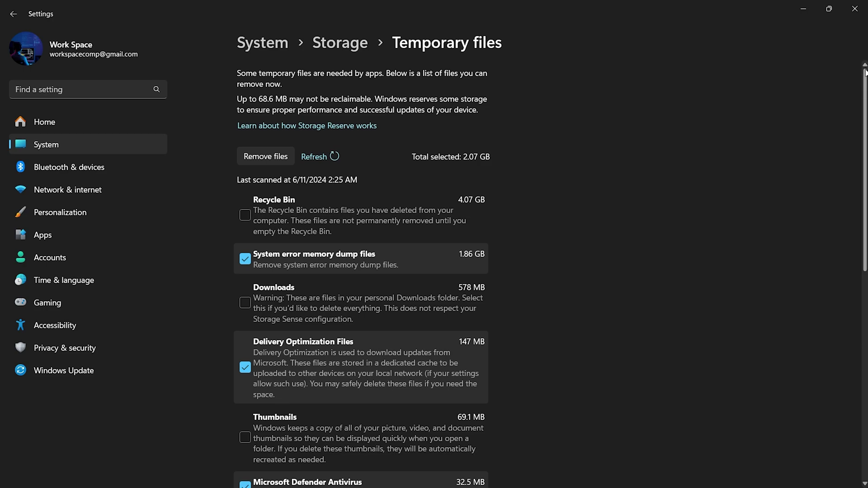
{"action": "scroll", "coordinate": [865, 73], "scroll_direction": "down", "scroll_amount": 3}
{"action": "scroll", "coordinate": [361, 272], "scroll_direction": "down", "scroll_amount": 4}
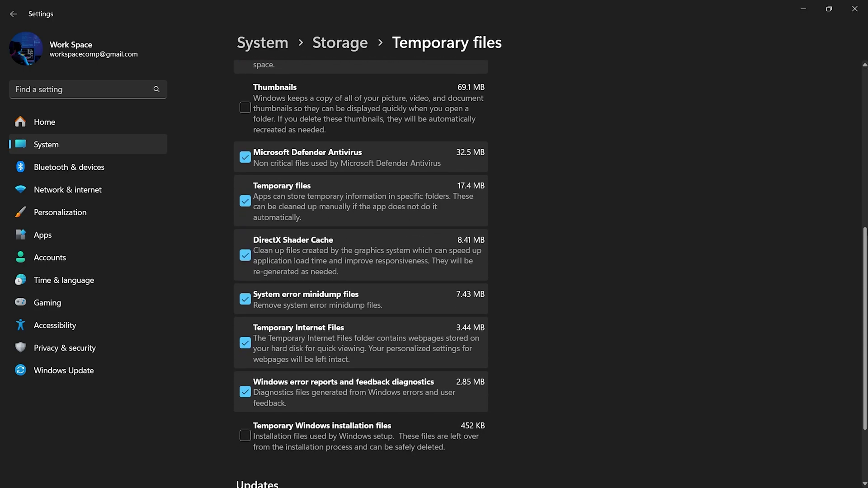
{"action": "scroll", "coordinate": [361, 272], "scroll_direction": "up", "scroll_amount": 6}
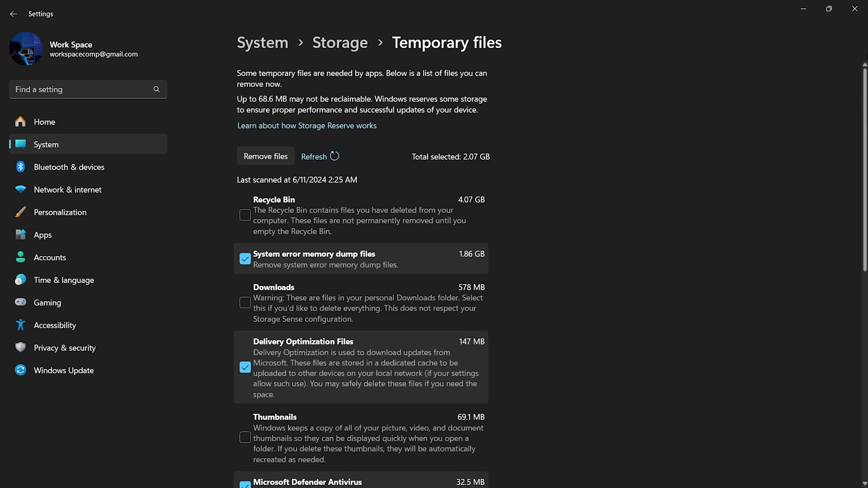
{"action": "scroll", "coordinate": [248, 266], "scroll_direction": "down", "scroll_amount": 1}
Step: Tick Recycle Bin and Thumbnails, leave Downloads unticked, for 6.21 GB selected
{"action": "left_click", "coordinate": [249, 266]}
{"action": "left_click", "coordinate": [244, 177]}
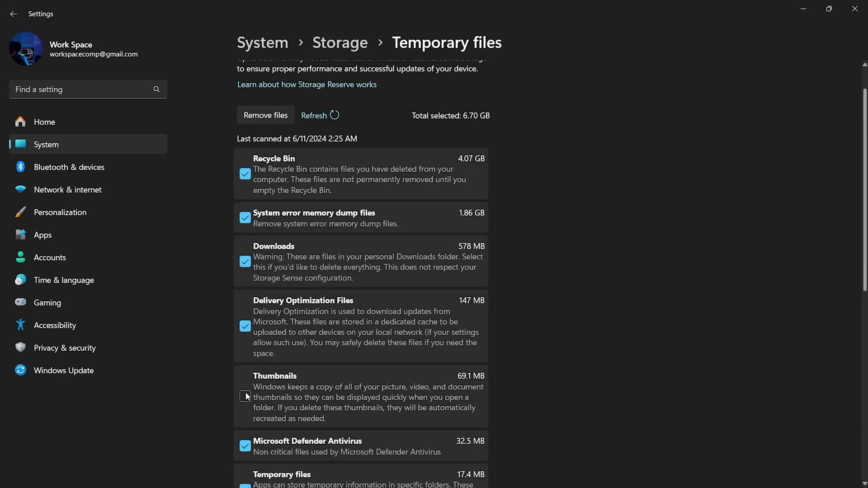
{"action": "left_click", "coordinate": [246, 394]}
{"action": "scroll", "coordinate": [316, 323], "scroll_direction": "down", "scroll_amount": 6}
{"action": "scroll", "coordinate": [289, 335], "scroll_direction": "down", "scroll_amount": 3}
{"action": "scroll", "coordinate": [258, 326], "scroll_direction": "up", "scroll_amount": 10}
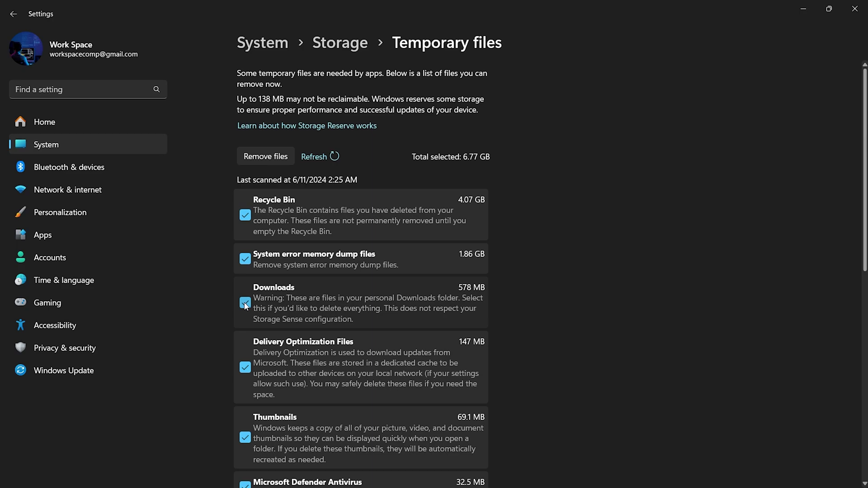
{"action": "left_click", "coordinate": [245, 303]}
Step: Remove the 6.21 GB of selected temporary files, confirming the permanent deletion with Continue
{"action": "left_click", "coordinate": [266, 157]}
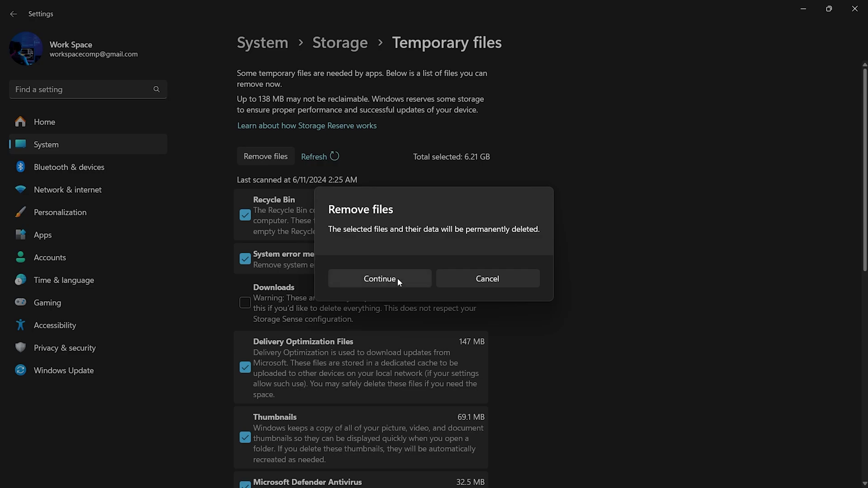
{"action": "left_click", "coordinate": [403, 279]}
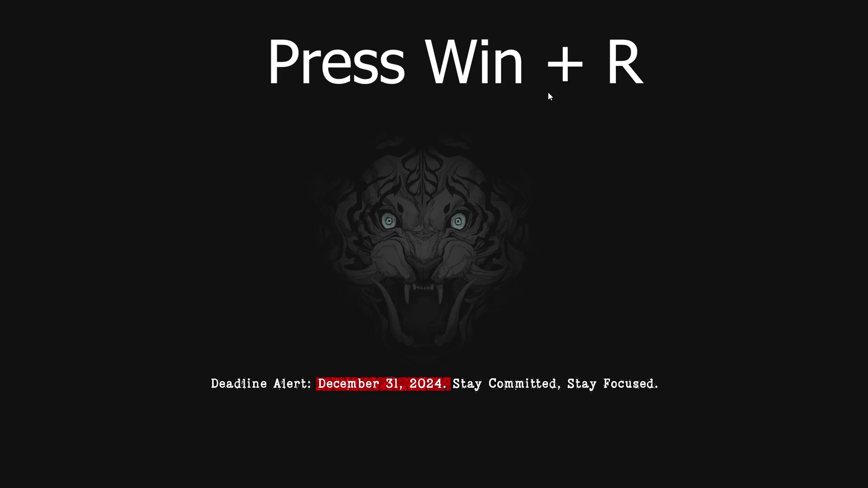
Step: Run %temp% from the Win+R box to open the AppData Local Temp folder
{"action": "key", "text": "super+r"}
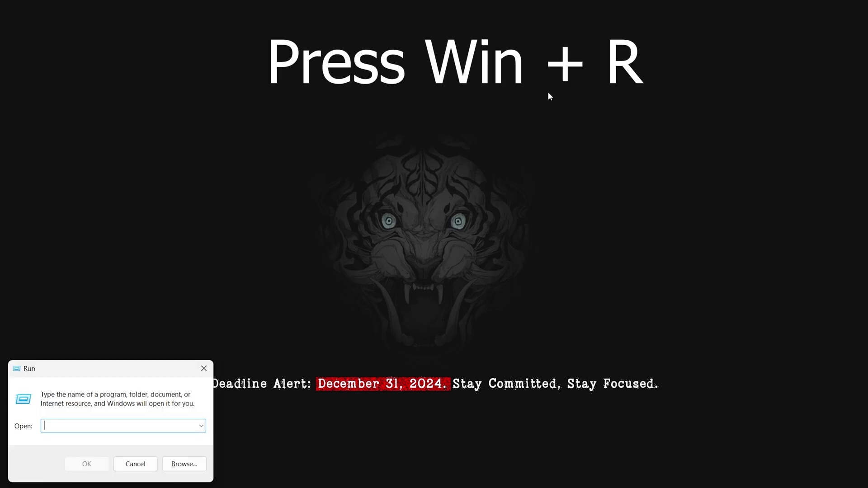
{"action": "type", "text": "%"}
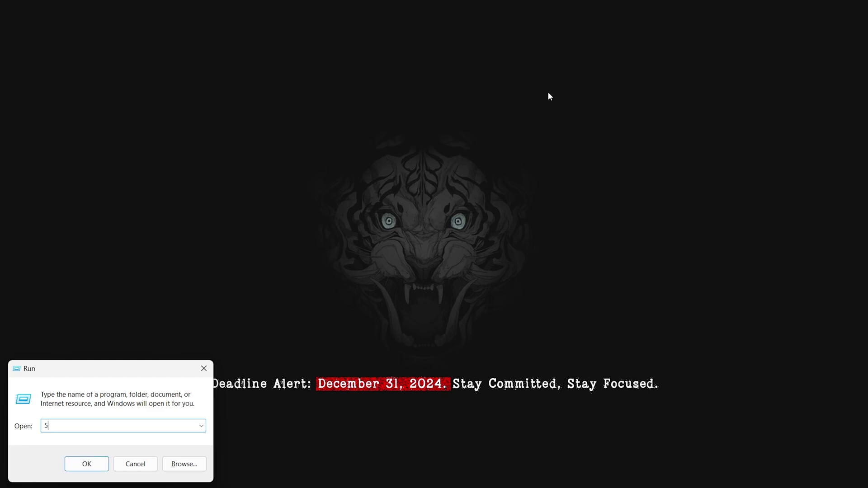
{"action": "key", "text": "BackSpace"}
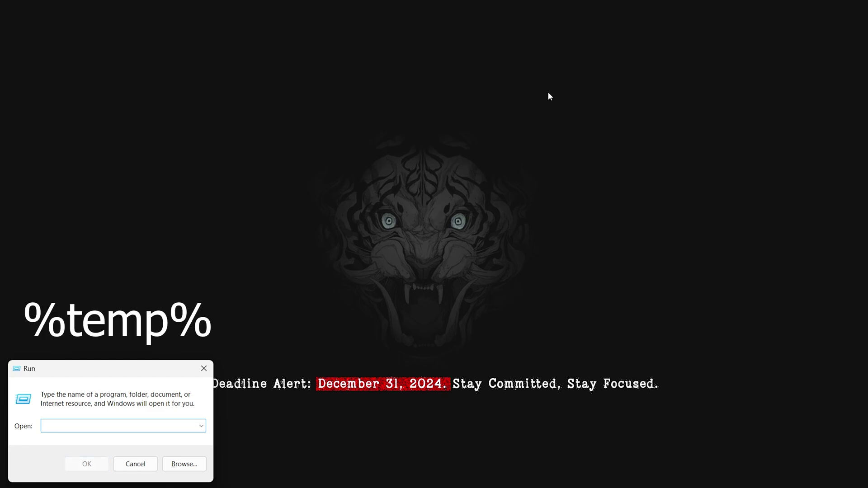
{"action": "type", "text": "%temp%"}
{"action": "key", "text": "Return"}
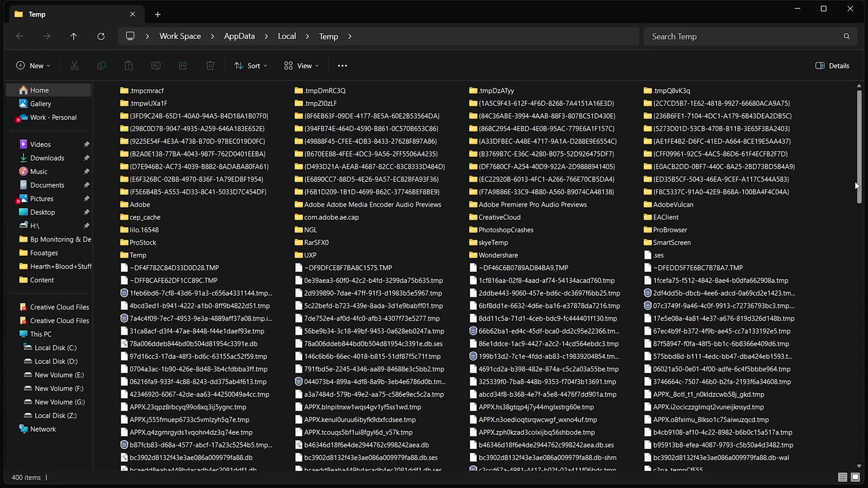
Step: Scroll through the 400 Temp folder items, return to the top, and select all with Ctrl+A
{"action": "left_click_drag", "start_coordinate": [861, 188], "coordinate": [862, 205]}
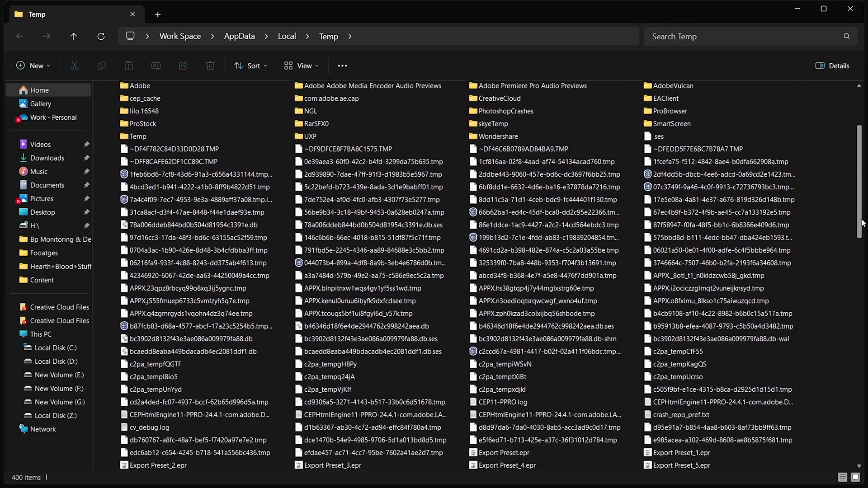
{"action": "scroll", "coordinate": [863, 223], "scroll_direction": "down", "scroll_amount": 4}
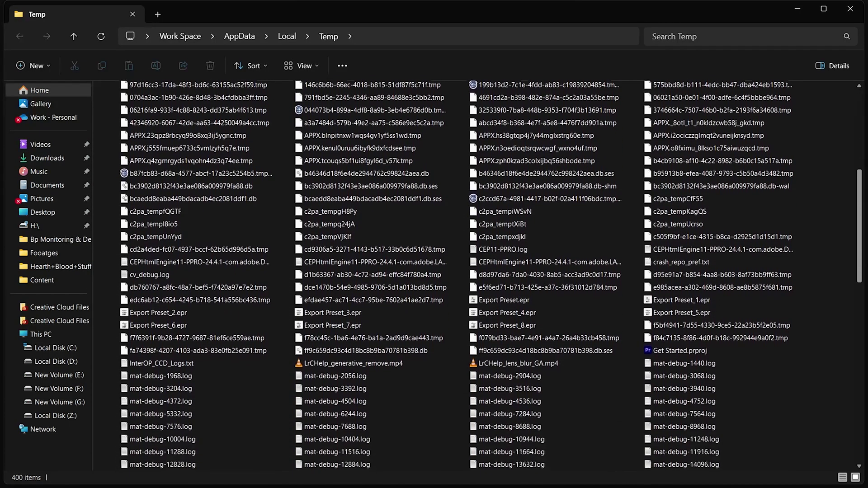
{"action": "scroll", "coordinate": [489, 277], "scroll_direction": "down", "scroll_amount": 5}
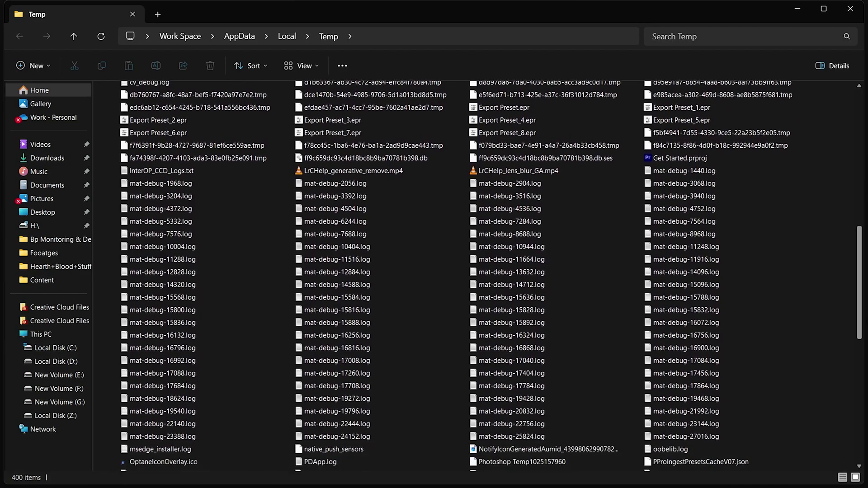
{"action": "scroll", "coordinate": [489, 275], "scroll_direction": "down", "scroll_amount": 4}
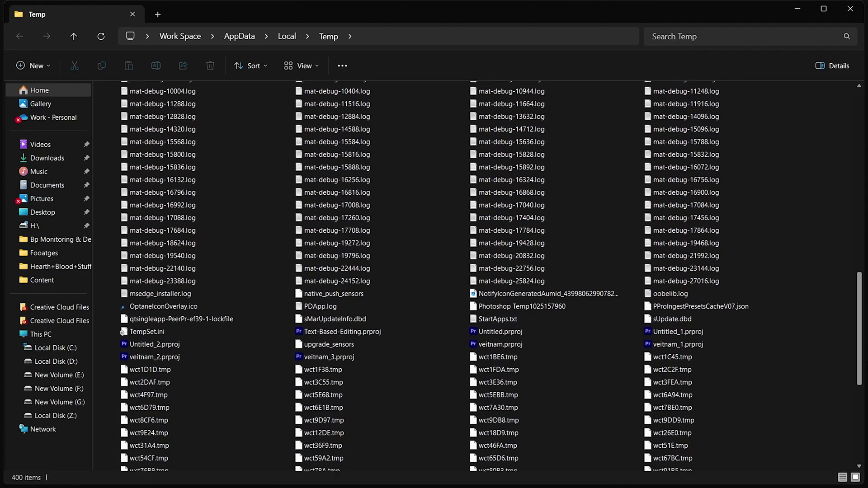
{"action": "scroll", "coordinate": [488, 275], "scroll_direction": "down", "scroll_amount": 3}
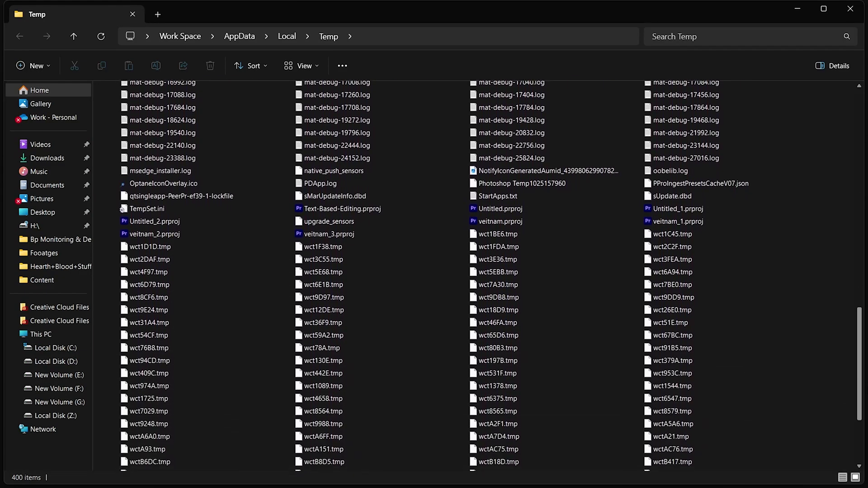
{"action": "left_click", "coordinate": [859, 101]}
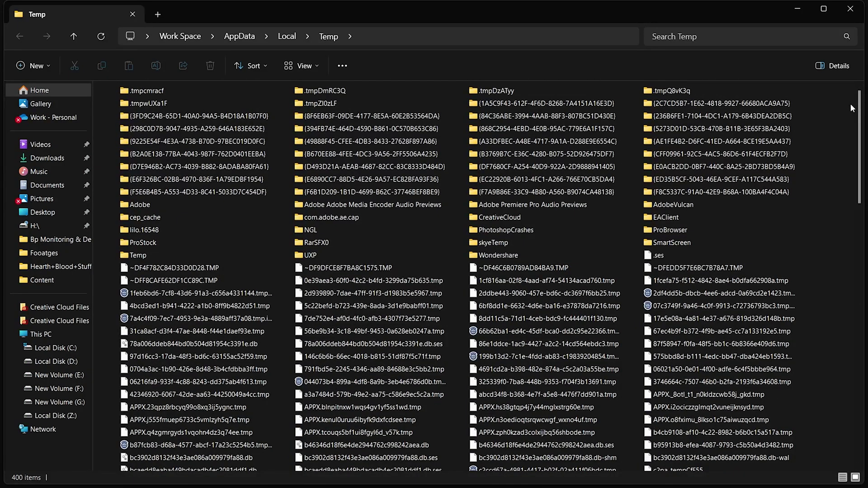
{"action": "key", "text": "ctrl+a"}
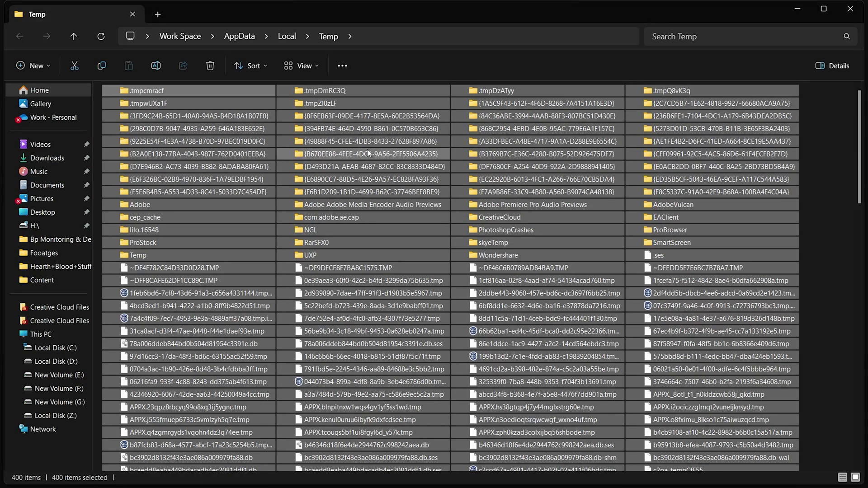
Step: Delete all the selected Temp items from the context menu
{"action": "scroll", "coordinate": [292, 351], "scroll_direction": "down", "scroll_amount": 3}
{"action": "scroll", "coordinate": [411, 136], "scroll_direction": "up", "scroll_amount": 3}
{"action": "right_click", "coordinate": [411, 135]}
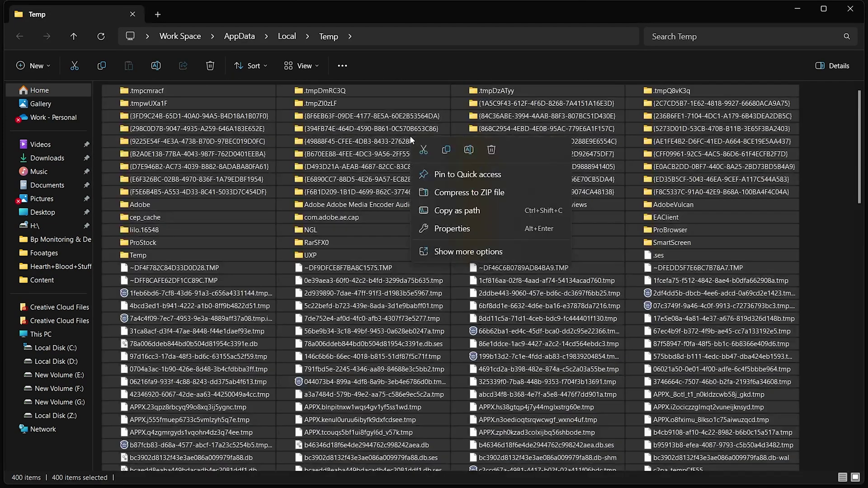
{"action": "left_click", "coordinate": [497, 151]}
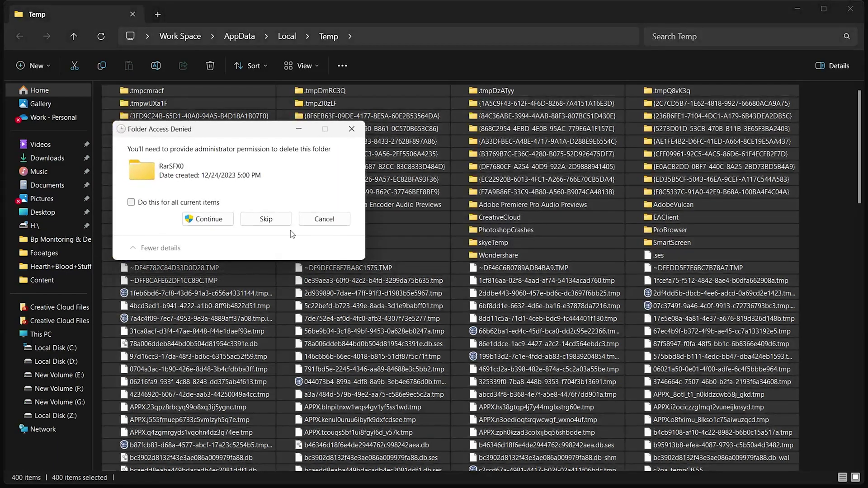
Step: Grant permission for all protected folders and skip all in-use items, leaving 50 items
{"action": "left_click", "coordinate": [131, 202]}
{"action": "left_click", "coordinate": [208, 219]}
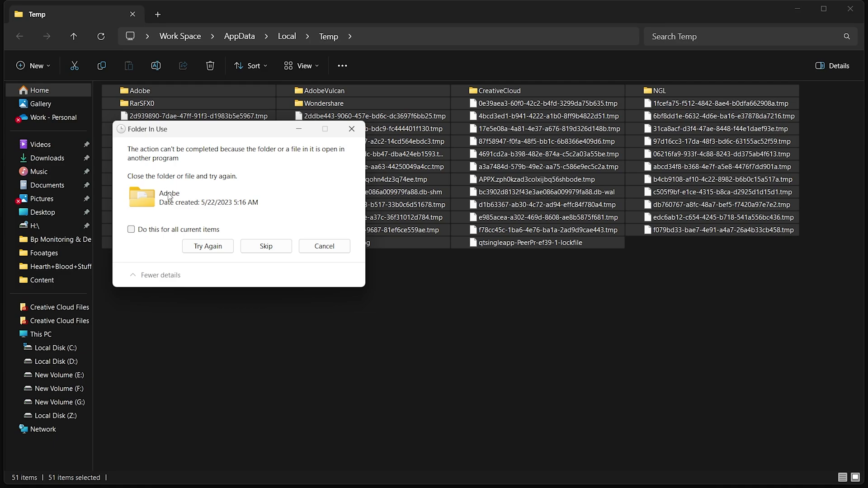
{"action": "left_click", "coordinate": [198, 230]}
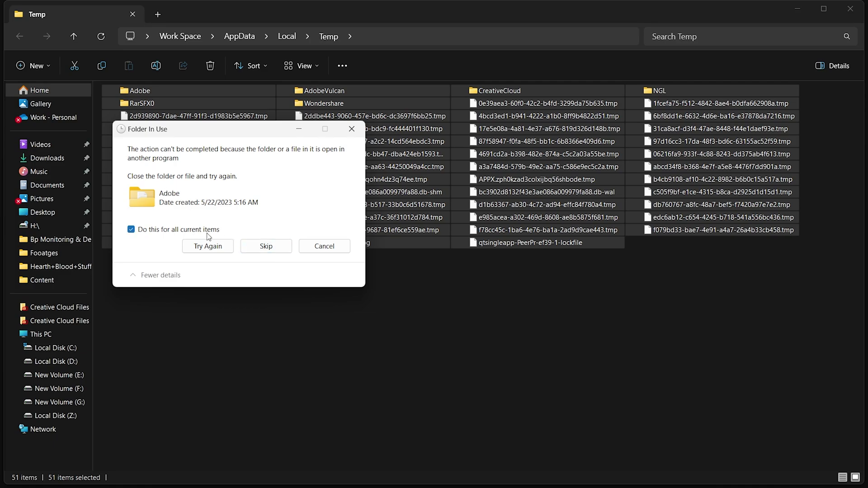
{"action": "left_click", "coordinate": [284, 251]}
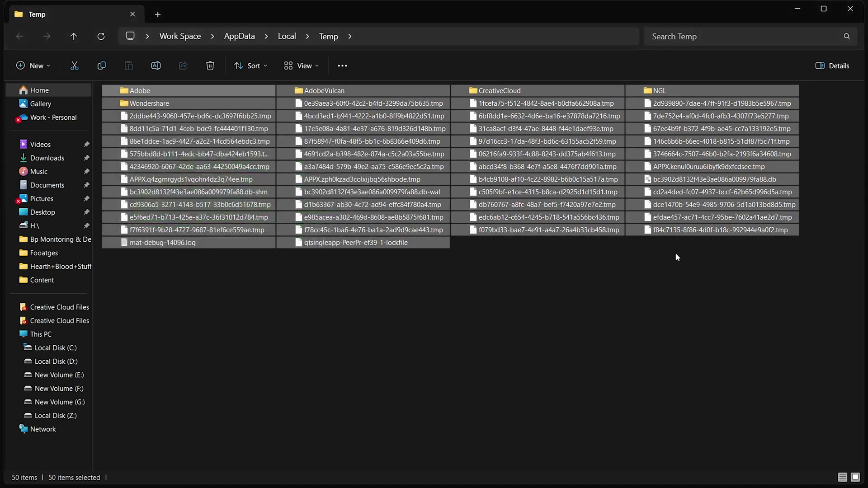
Step: Minimise the Temp folder window to reveal the desktop
{"action": "left_click", "coordinate": [794, 8]}
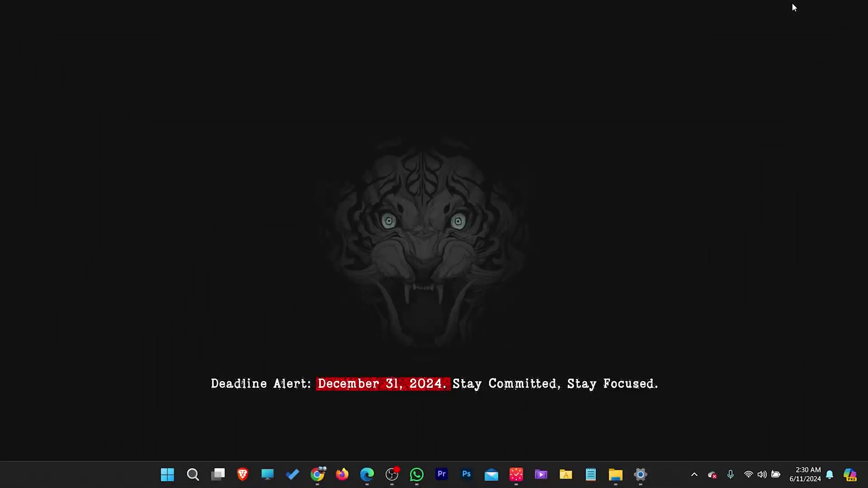